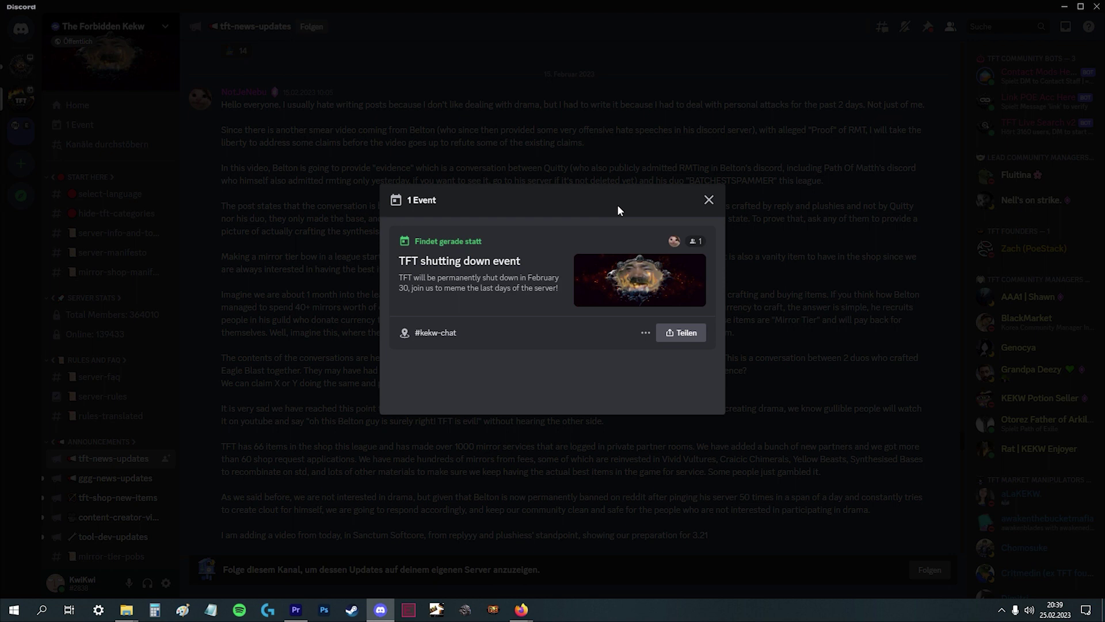
# Close the shutdown event, highlight "I'm quitting poe", and restore Discord beside the browser.
pyautogui.click(709, 201)
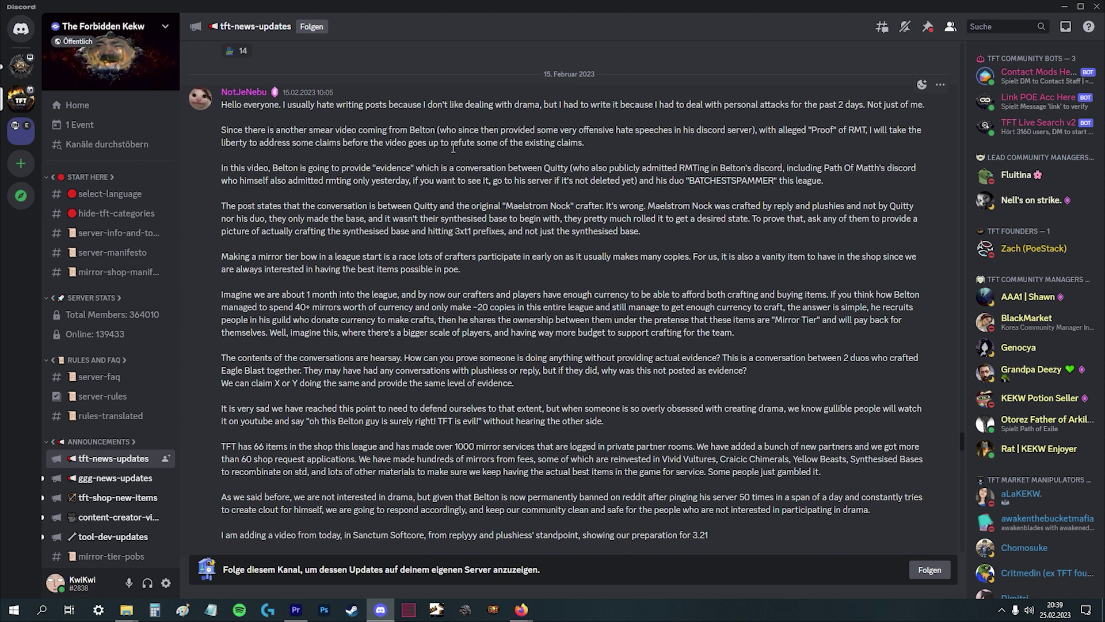
pyautogui.scroll(-1, 453, 149)
pyautogui.scroll(1, 452, 148)
pyautogui.scroll(-5, 558, 131)
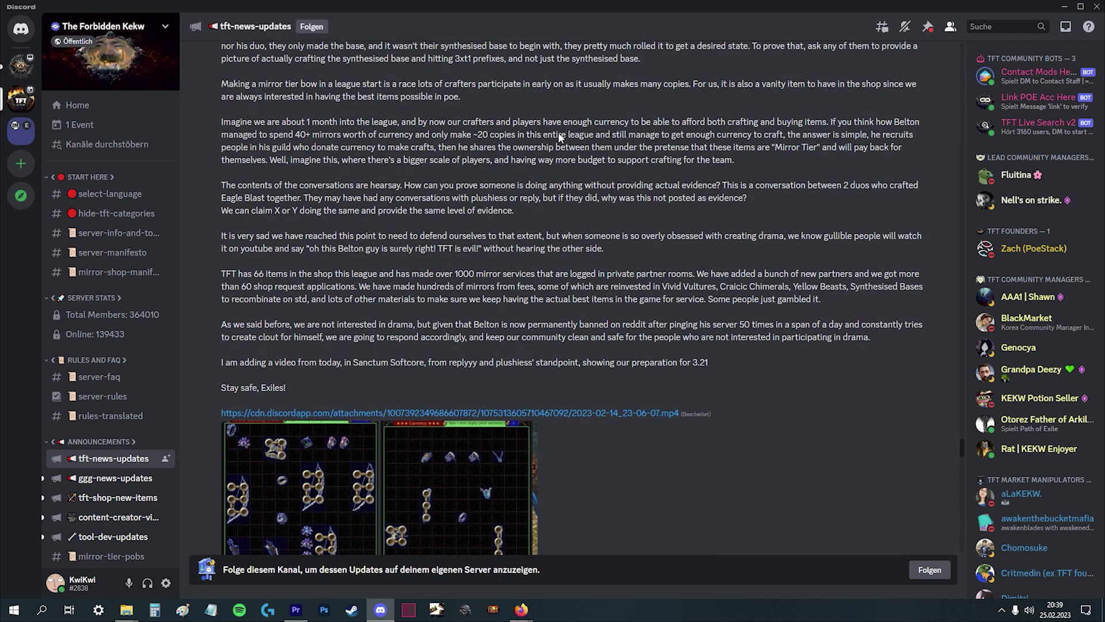
pyautogui.scroll(-5, 558, 131)
pyautogui.scroll(-5, 558, 132)
pyautogui.scroll(-4, 559, 132)
pyautogui.scroll(-5, 558, 132)
pyautogui.scroll(-5, 558, 132)
pyautogui.scroll(-5, 558, 132)
pyautogui.scroll(-4, 561, 147)
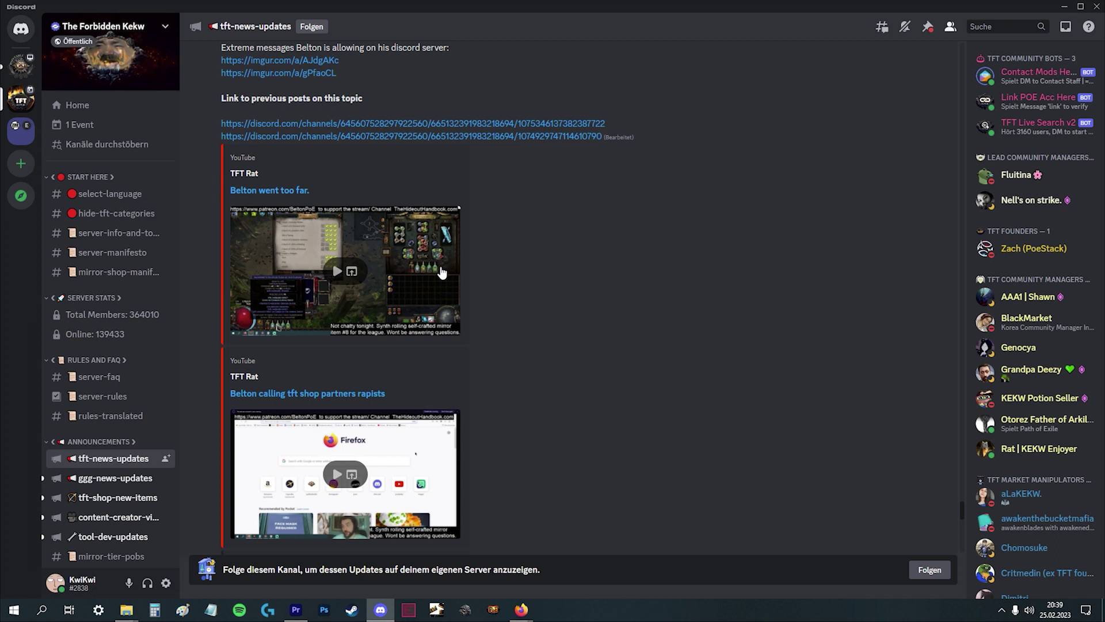
pyautogui.scroll(-4, 566, 165)
pyautogui.scroll(-4, 478, 261)
pyautogui.scroll(-3, 450, 269)
pyautogui.scroll(-4, 450, 269)
pyautogui.scroll(-4, 503, 258)
pyautogui.scroll(-3, 538, 253)
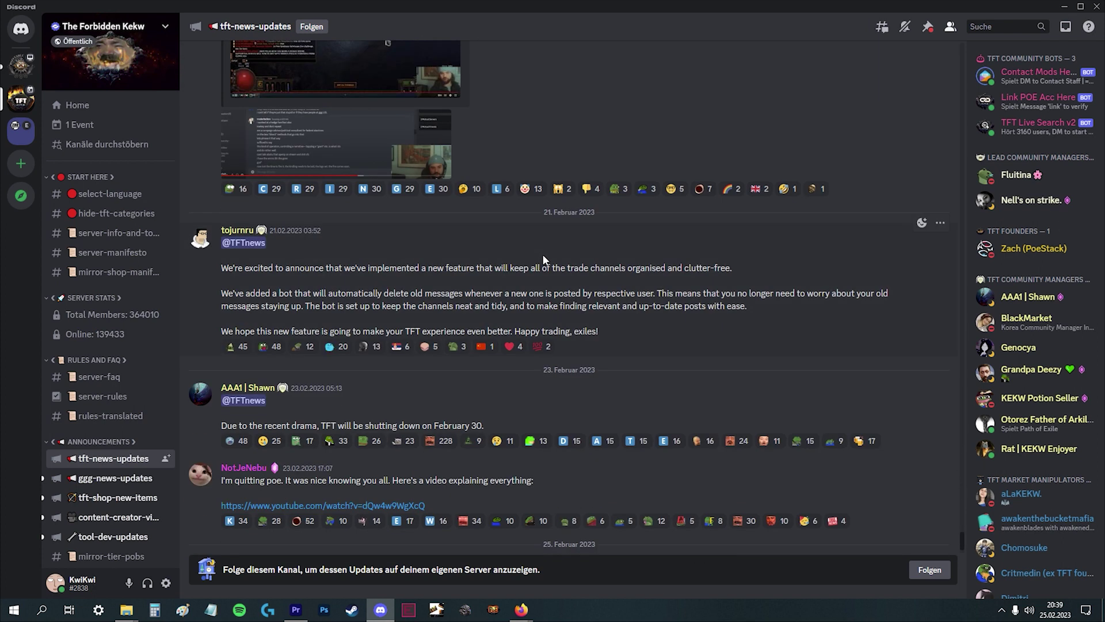
pyautogui.scroll(4, 542, 254)
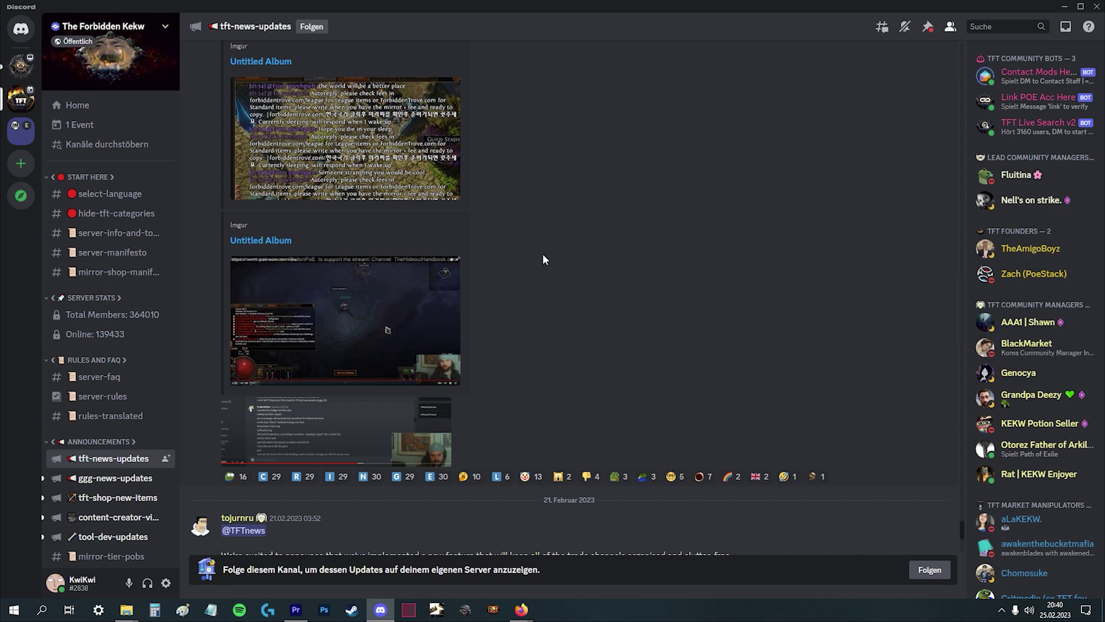
pyautogui.scroll(-5, 542, 254)
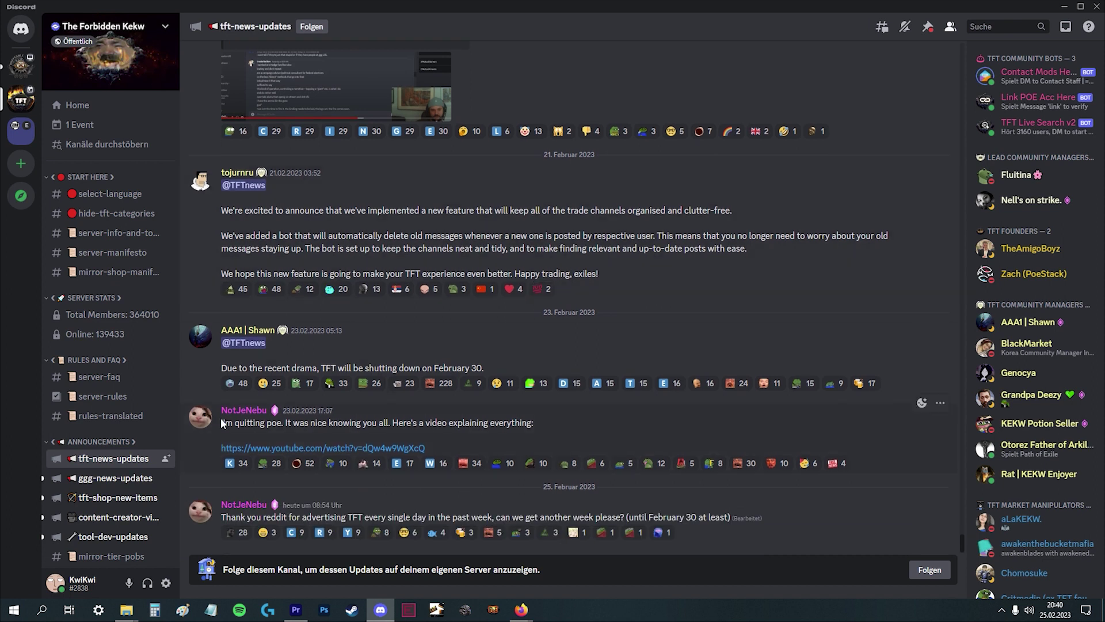
pyautogui.moveTo(221, 423); pyautogui.dragTo(281, 422)
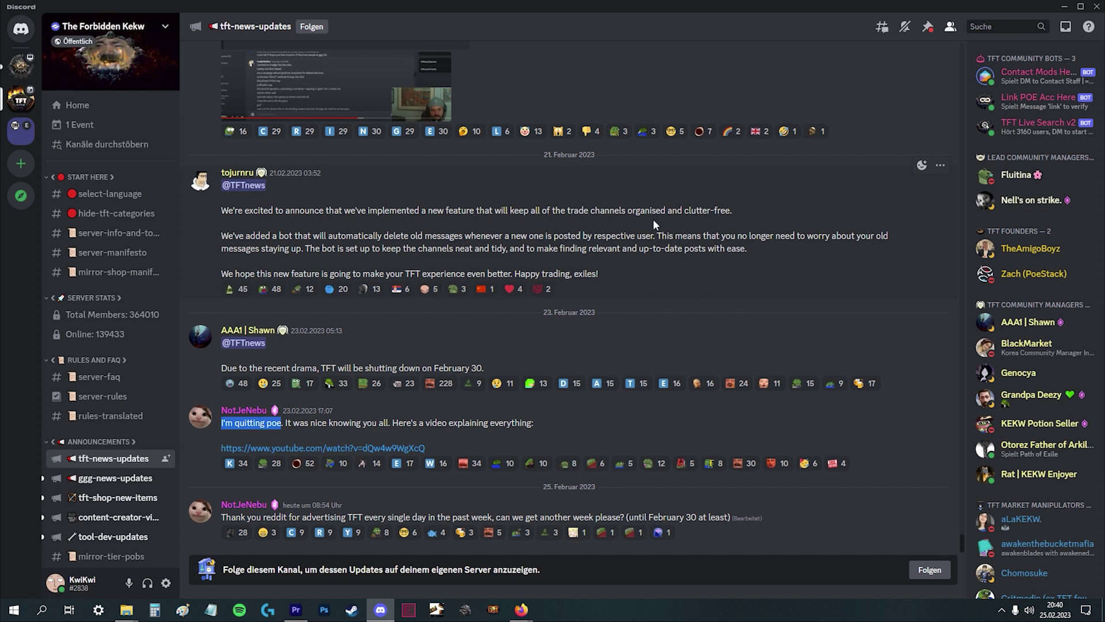
pyautogui.click(1077, 7)
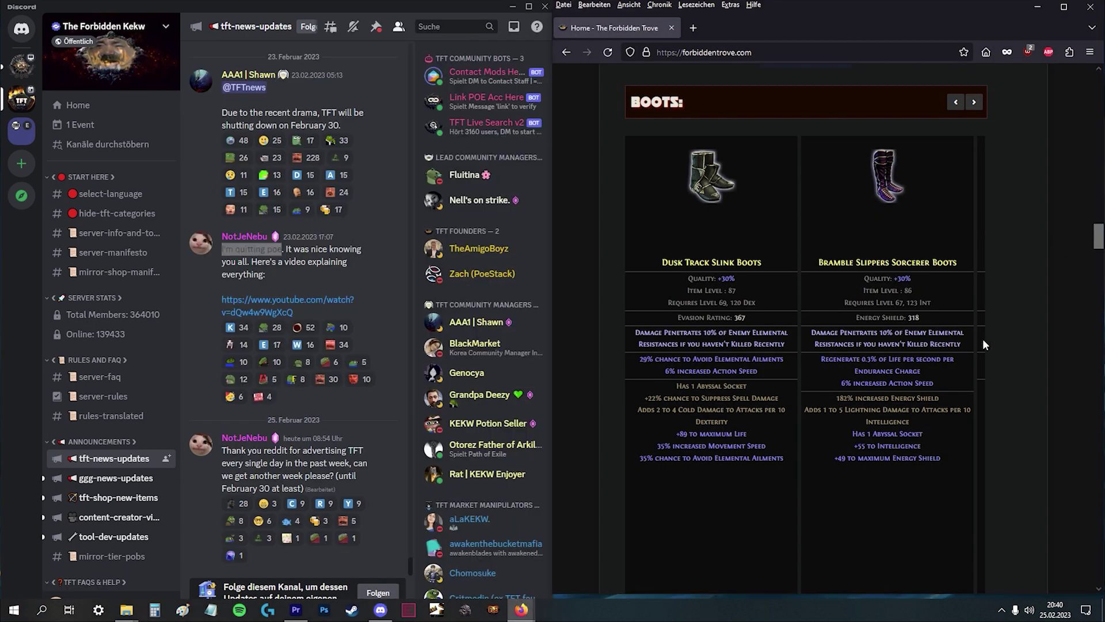
pyautogui.scroll(5, 983, 338)
# Scroll the Forbidden Trove homepage past the showcase listings to the WEAPONS wands section.
pyautogui.moveTo(1098, 239); pyautogui.dragTo(1081, 88)
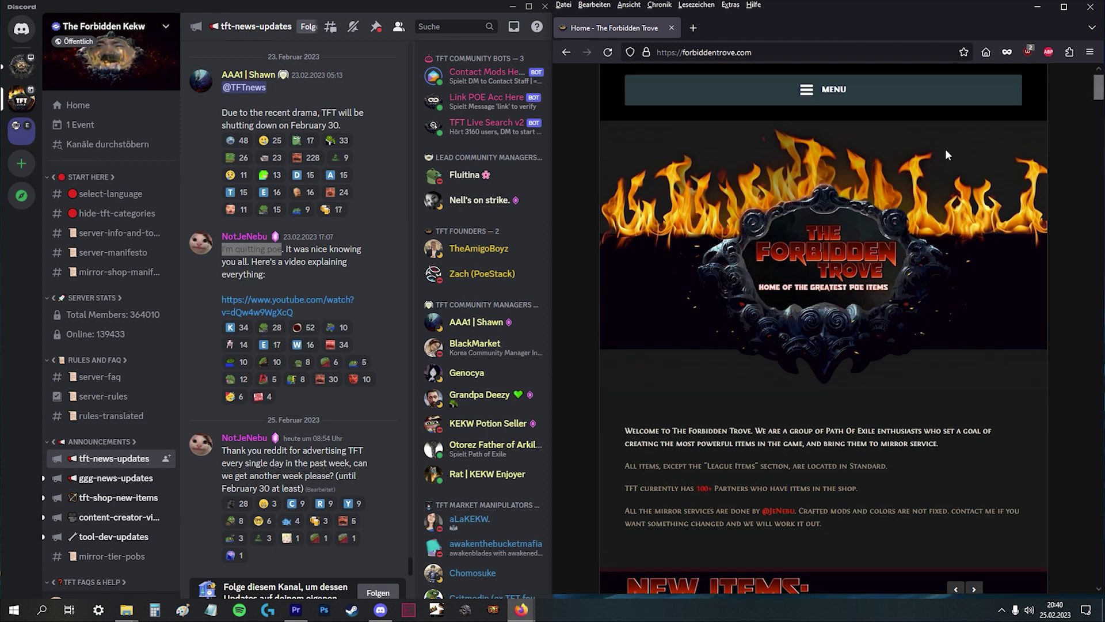
pyautogui.scroll(-4, 857, 305)
pyautogui.scroll(-2, 838, 319)
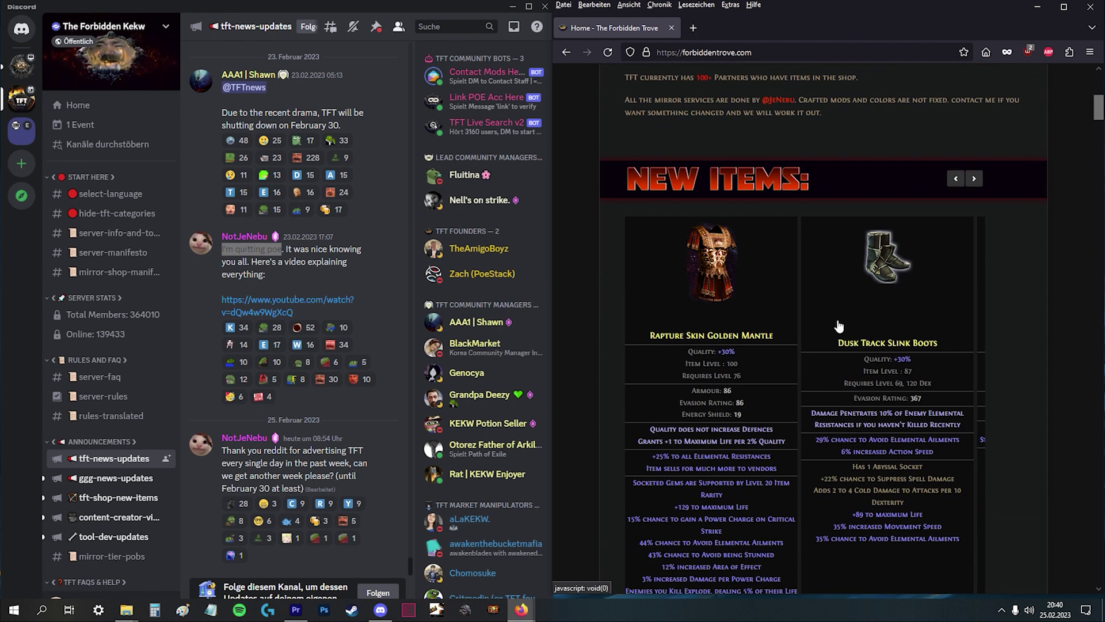
pyautogui.scroll(-3, 691, 262)
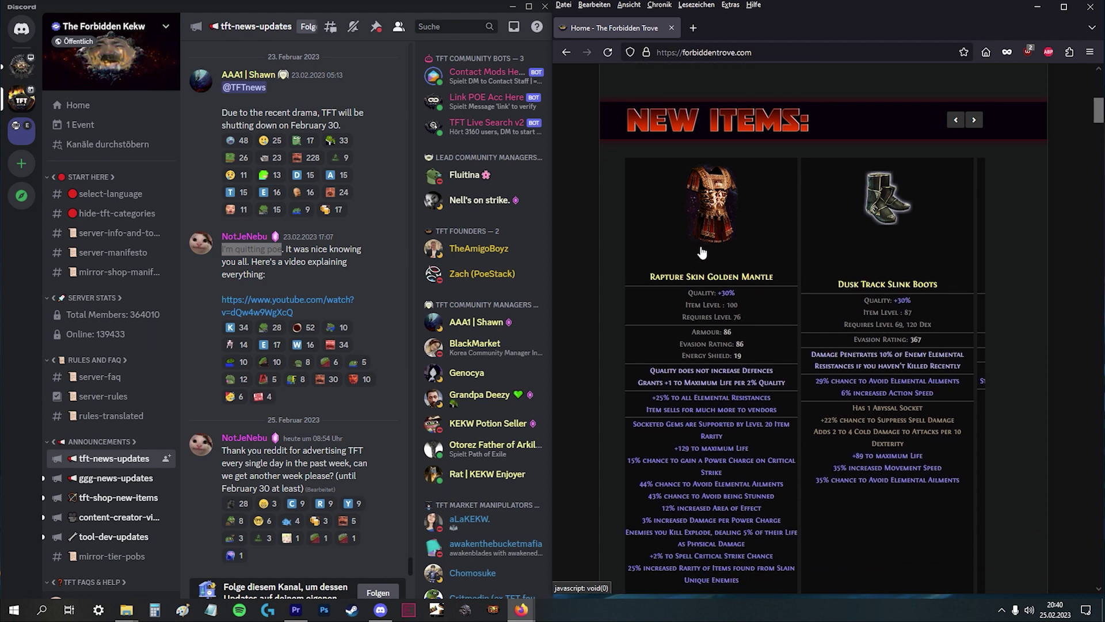
pyautogui.scroll(-1, 701, 255)
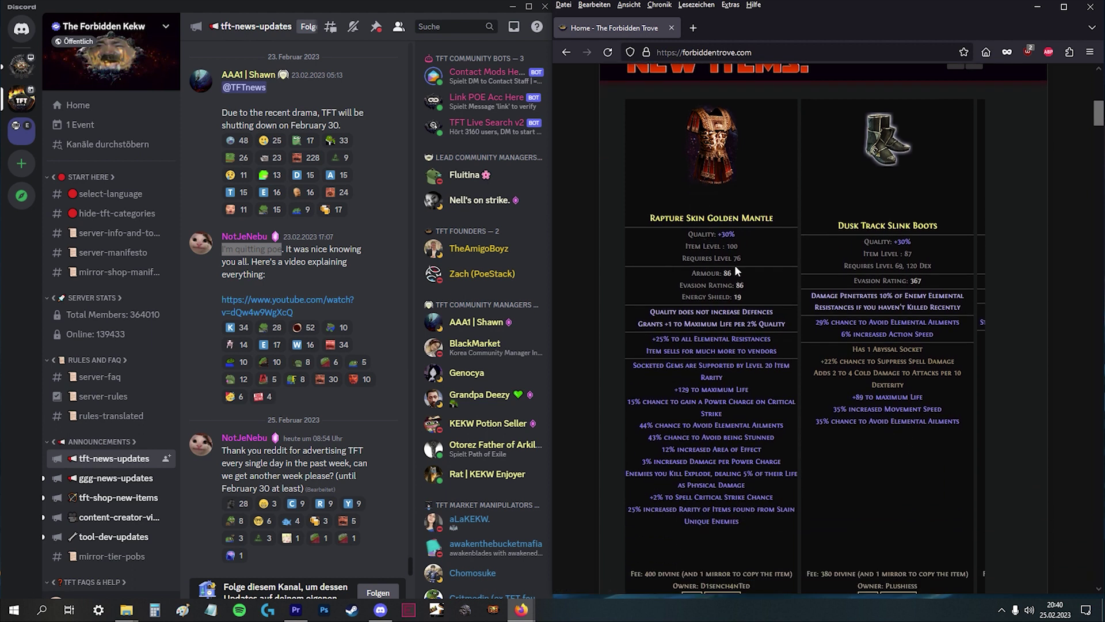
pyautogui.scroll(-1, 735, 266)
pyautogui.scroll(1, 735, 266)
pyautogui.scroll(-1, 727, 326)
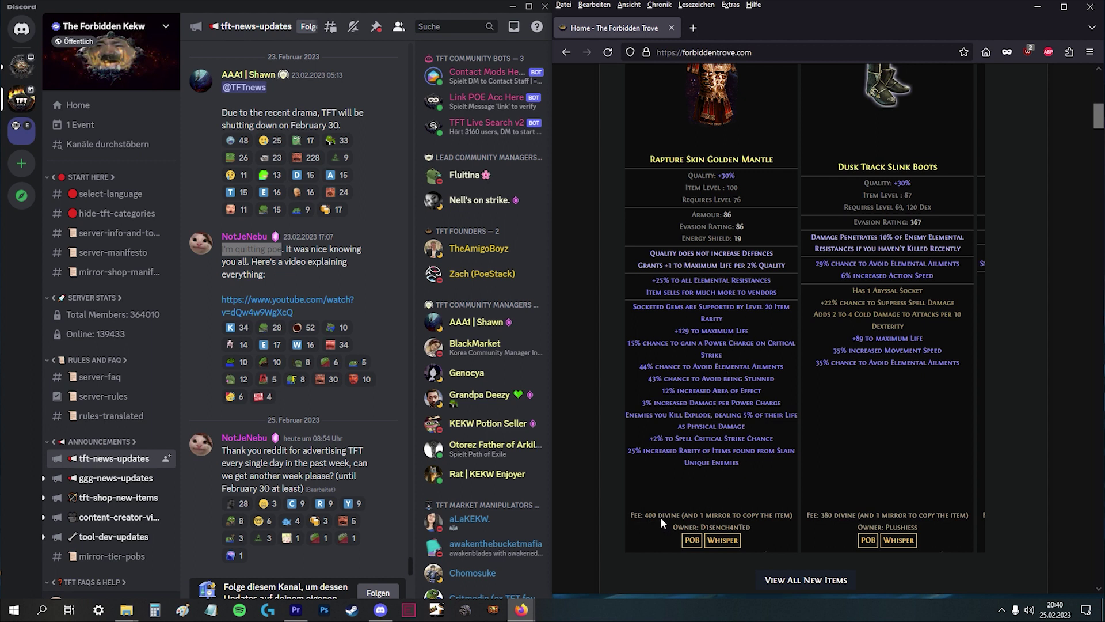
pyautogui.scroll(-2, 743, 407)
pyautogui.scroll(-5, 744, 402)
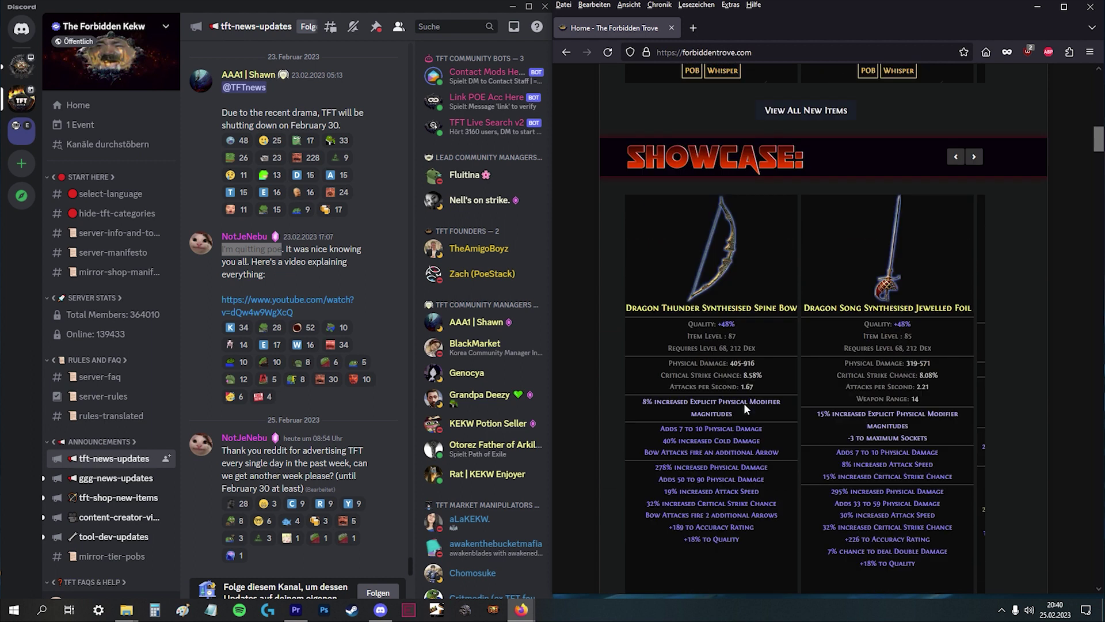
pyautogui.scroll(-3, 743, 399)
pyautogui.scroll(-1, 743, 399)
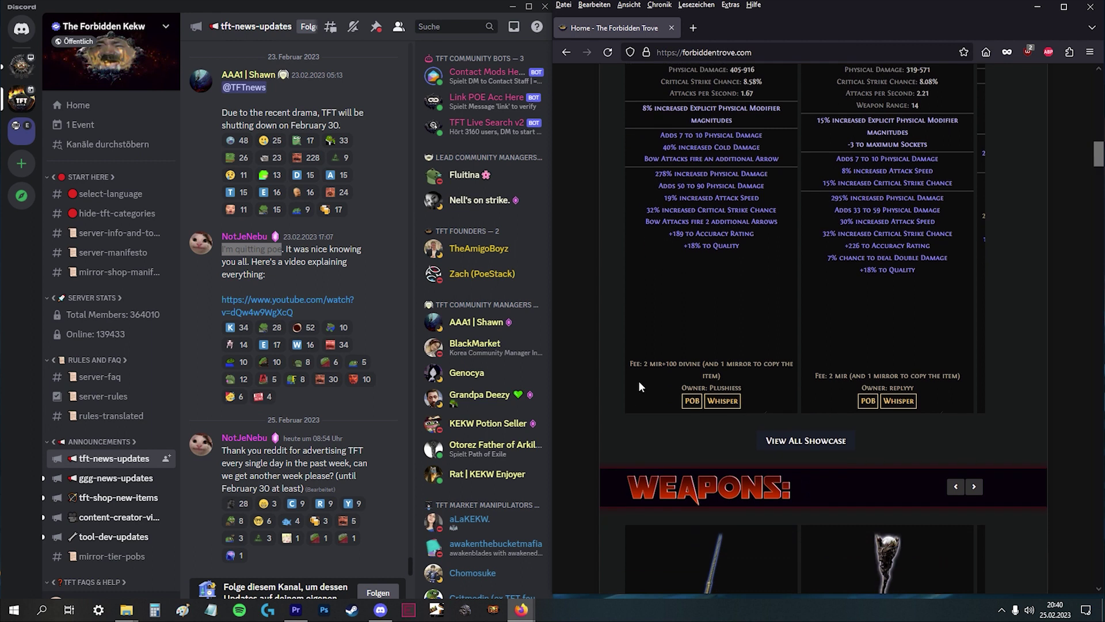
pyautogui.scroll(-1, 691, 346)
pyautogui.scroll(-1, 712, 318)
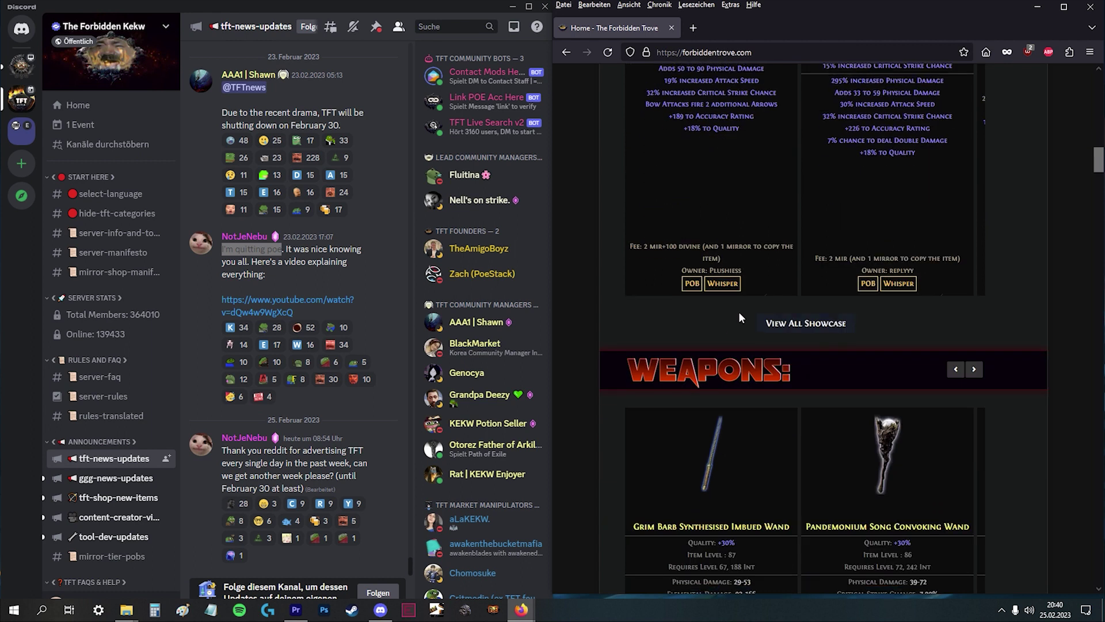
# Paste the Dragon Thunder bow's mirror-request whisper into Notepad.
pyautogui.click(722, 284)
pyautogui.click(211, 611)
pyautogui.hotkey('ctrl', 'v')
# Add the Fate Ward whisper to the notes, then close Notepad without saving.
pyautogui.click(854, 381)
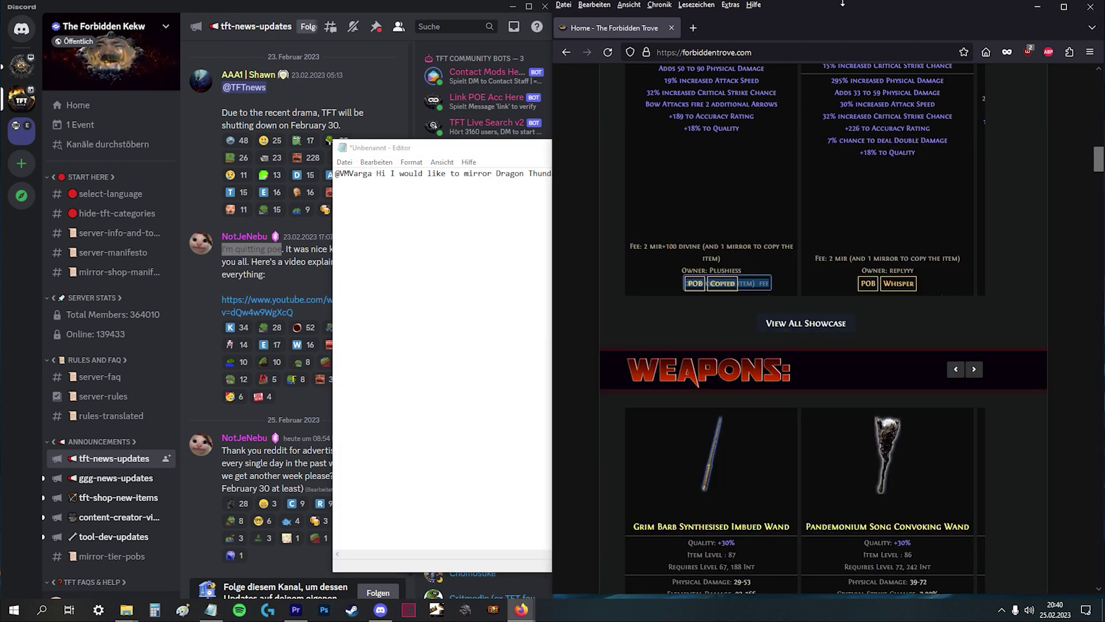
pyautogui.scroll(-5, 854, 380)
pyautogui.scroll(-5, 854, 381)
pyautogui.scroll(-4, 854, 381)
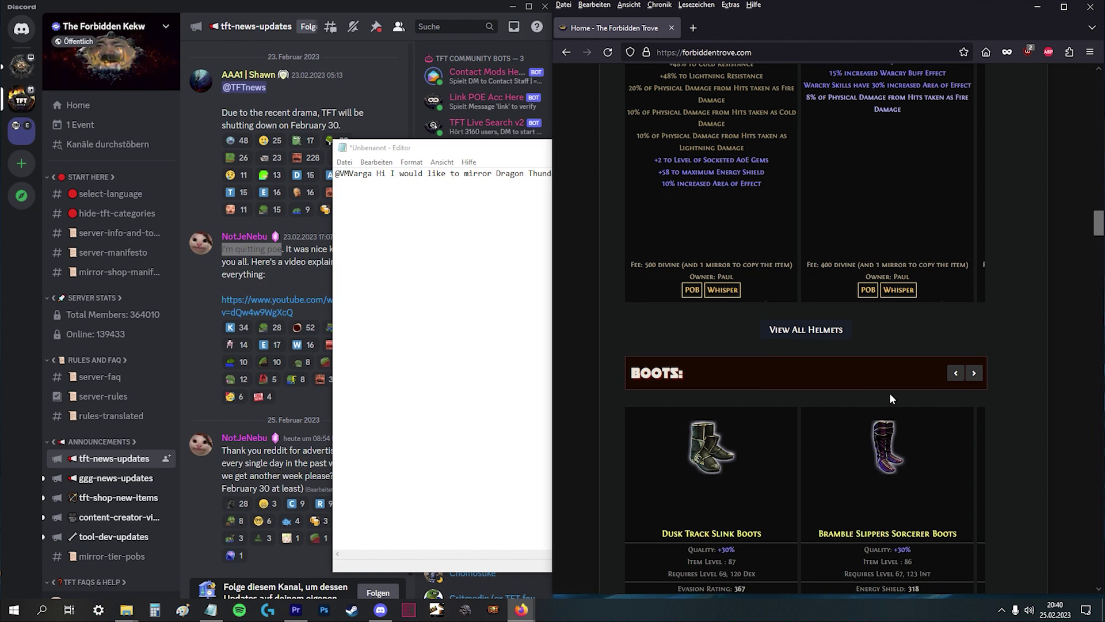
pyautogui.click(893, 284)
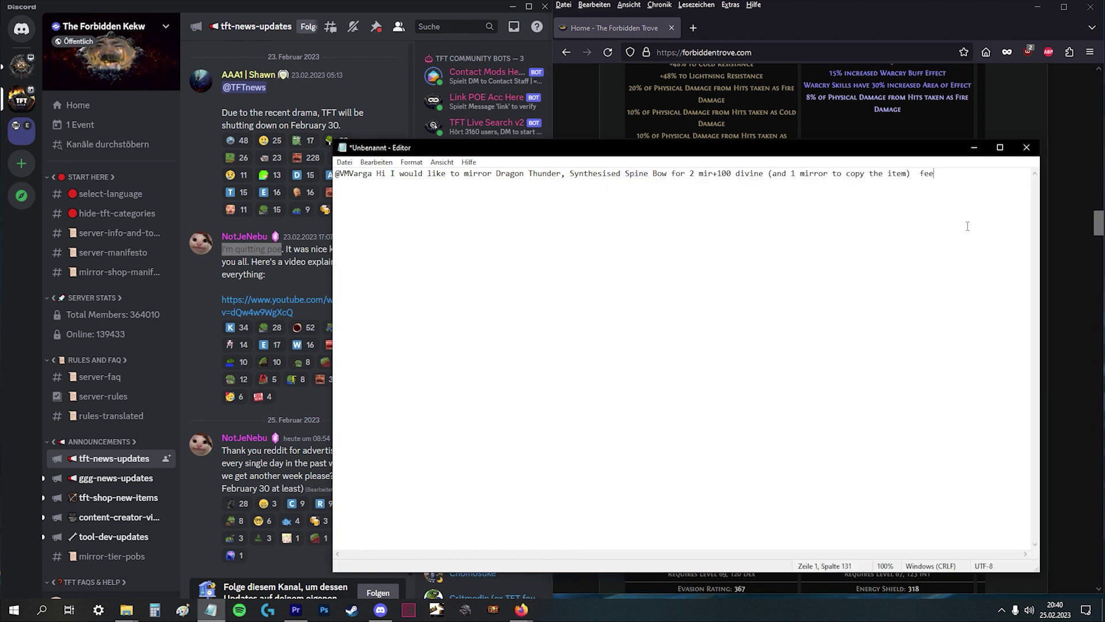
pyautogui.hotkey('ctrl', 'v')
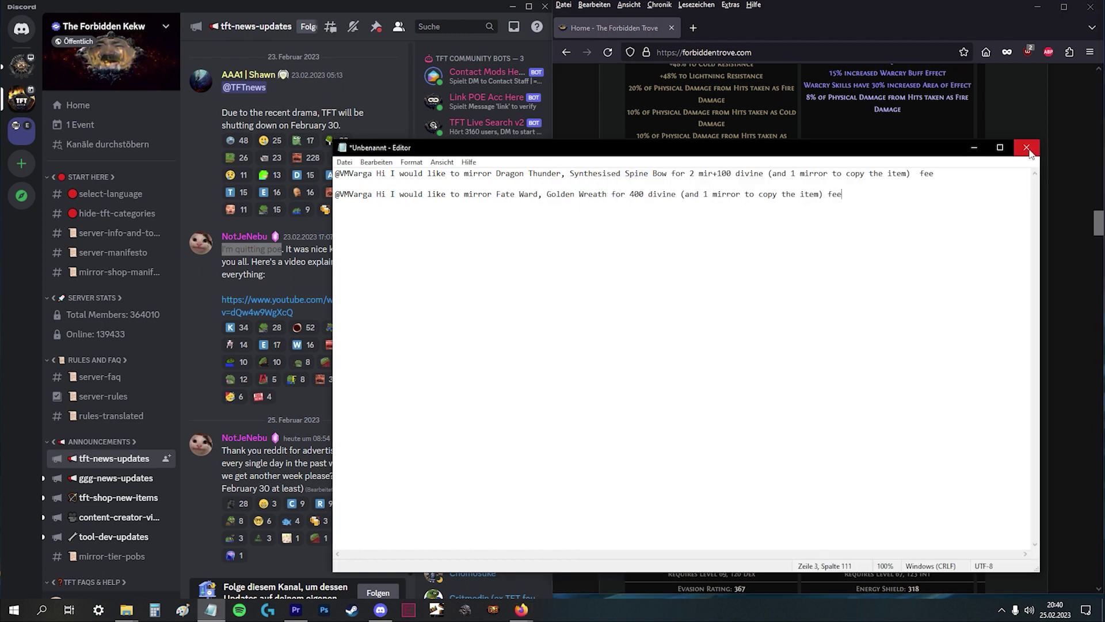
pyautogui.click(1027, 147)
pyautogui.click(553, 311)
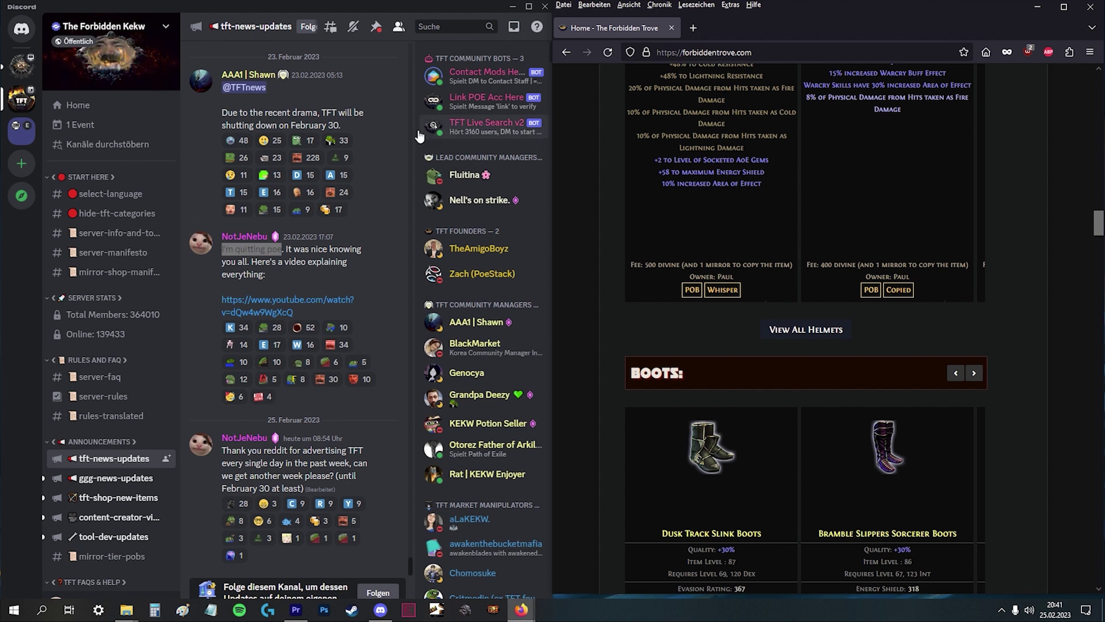
# In Discord, clear the quitting-poe highlight and right-click the Link POE Acc Here bot.
pyautogui.click(381, 63)
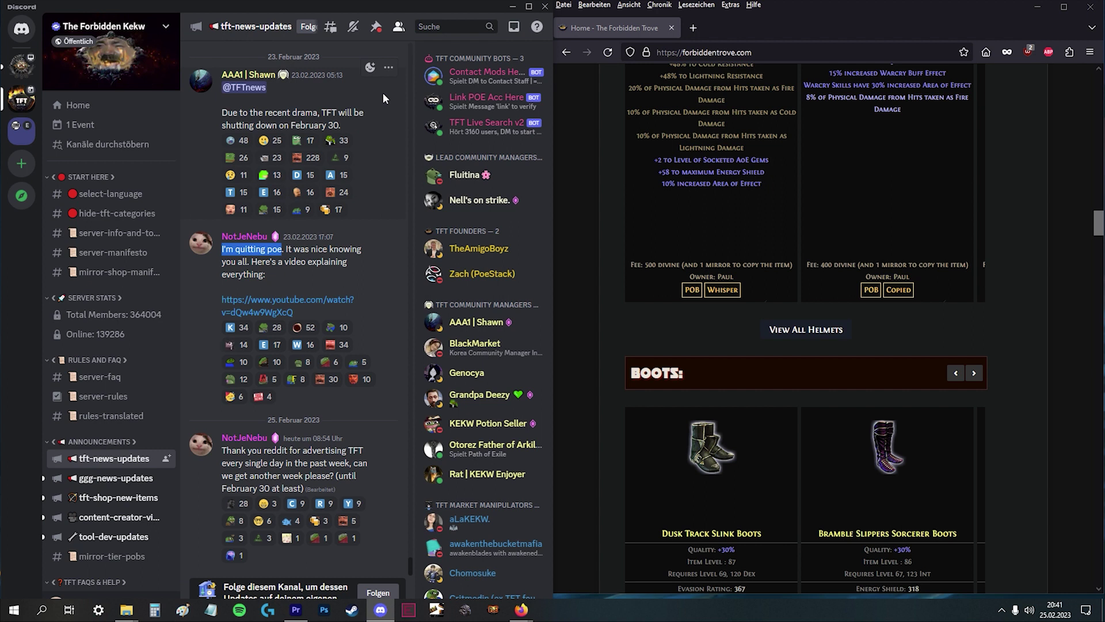
pyautogui.click(372, 230)
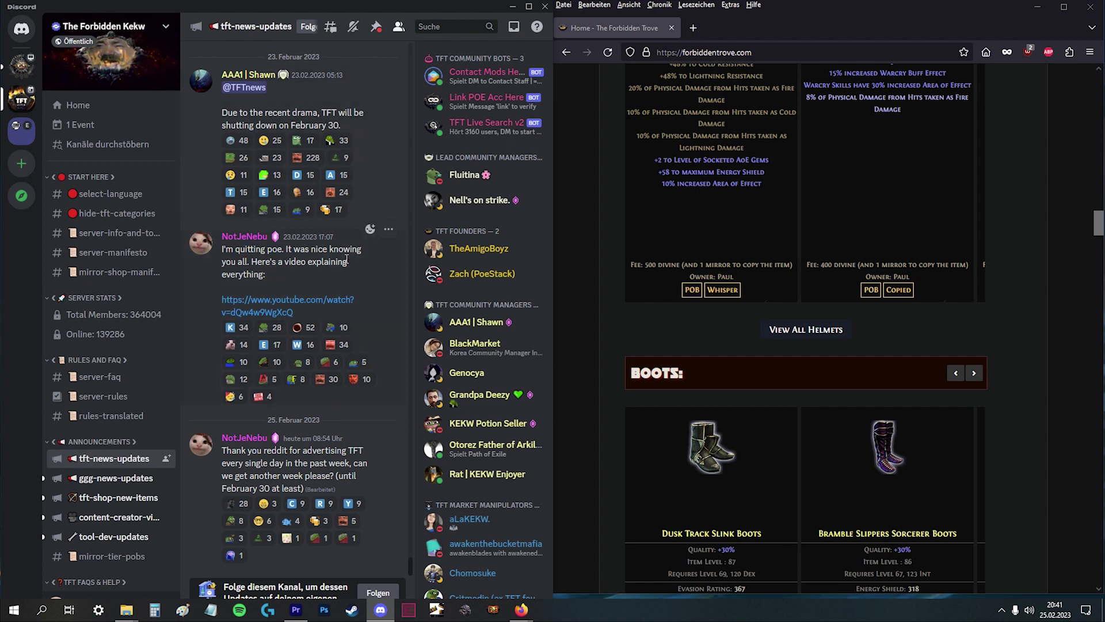
pyautogui.rightClick(482, 97)
# Message the Link POE Acc Here bot to show the DM 4 Help modmail history.
pyautogui.click(392, 111)
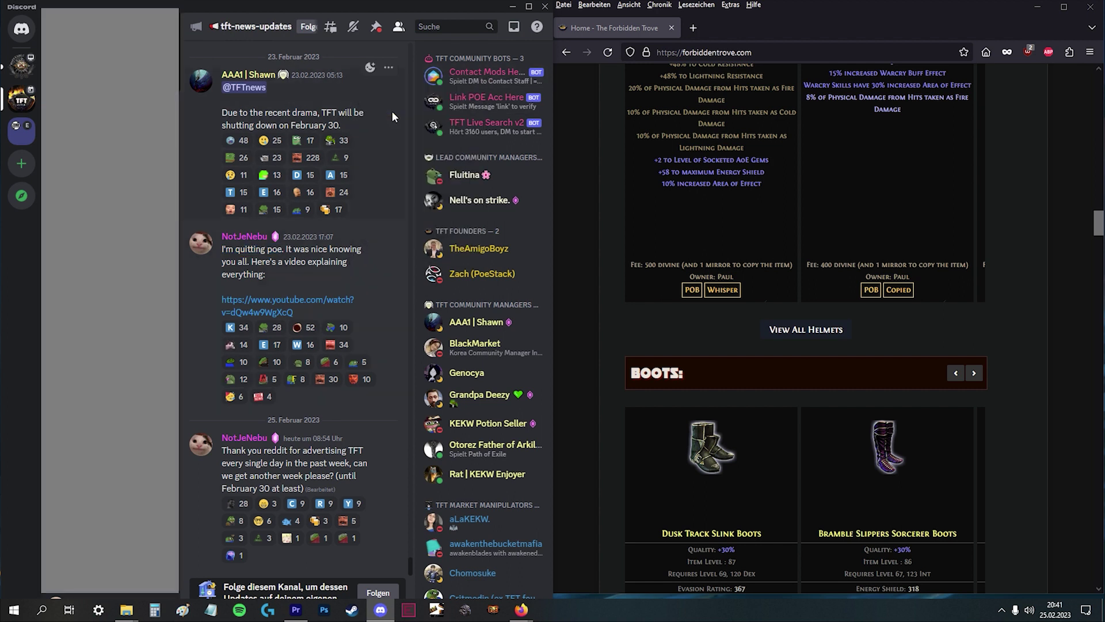
pyautogui.scroll(10, 430, 316)
pyautogui.scroll(10, 411, 303)
pyautogui.scroll(8, 388, 316)
pyautogui.scroll(8, 388, 316)
pyautogui.scroll(8, 384, 331)
pyautogui.scroll(6, 383, 331)
pyautogui.scroll(6, 384, 331)
pyautogui.scroll(6, 383, 331)
pyautogui.scroll(5, 383, 330)
pyautogui.scroll(3, 406, 304)
pyautogui.scroll(-4, 451, 291)
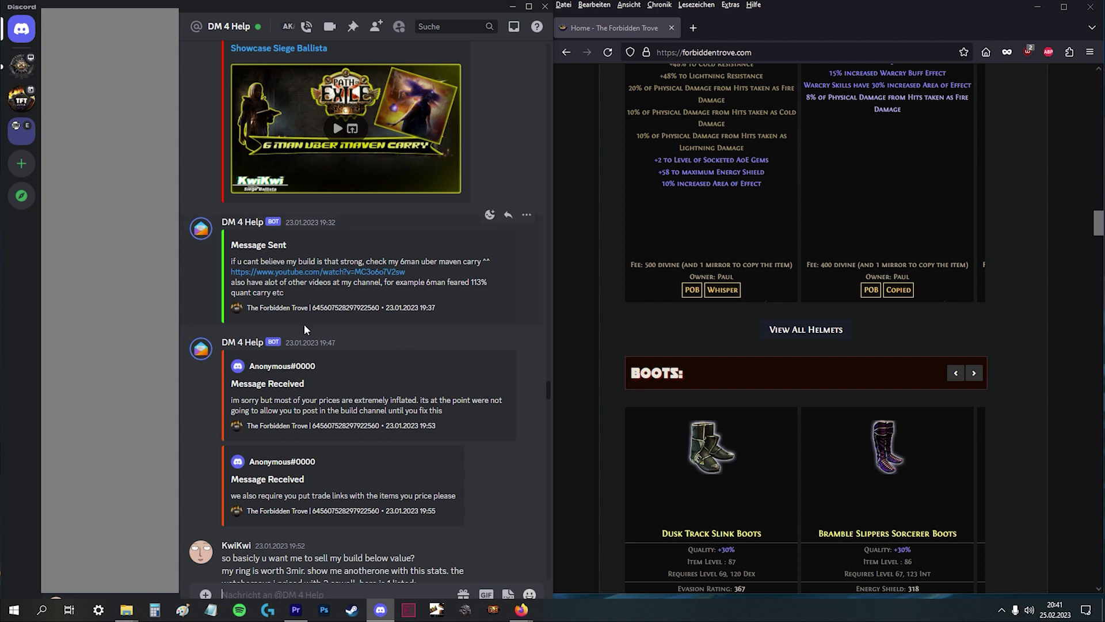
pyautogui.scroll(-2, 358, 353)
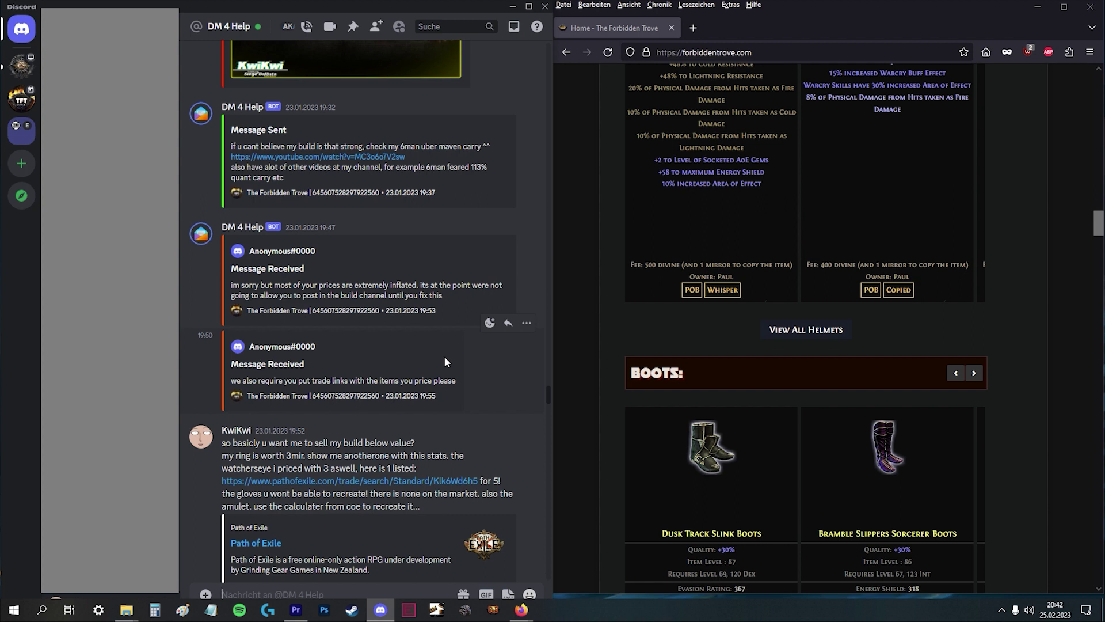
pyautogui.scroll(-8, 444, 356)
pyautogui.scroll(-3, 445, 356)
pyautogui.scroll(-3, 444, 356)
pyautogui.scroll(-3, 444, 359)
pyautogui.scroll(-3, 444, 361)
pyautogui.scroll(-3, 445, 361)
pyautogui.scroll(-3, 444, 360)
pyautogui.scroll(-3, 436, 370)
pyautogui.scroll(-3, 481, 374)
pyautogui.scroll(-2, 481, 373)
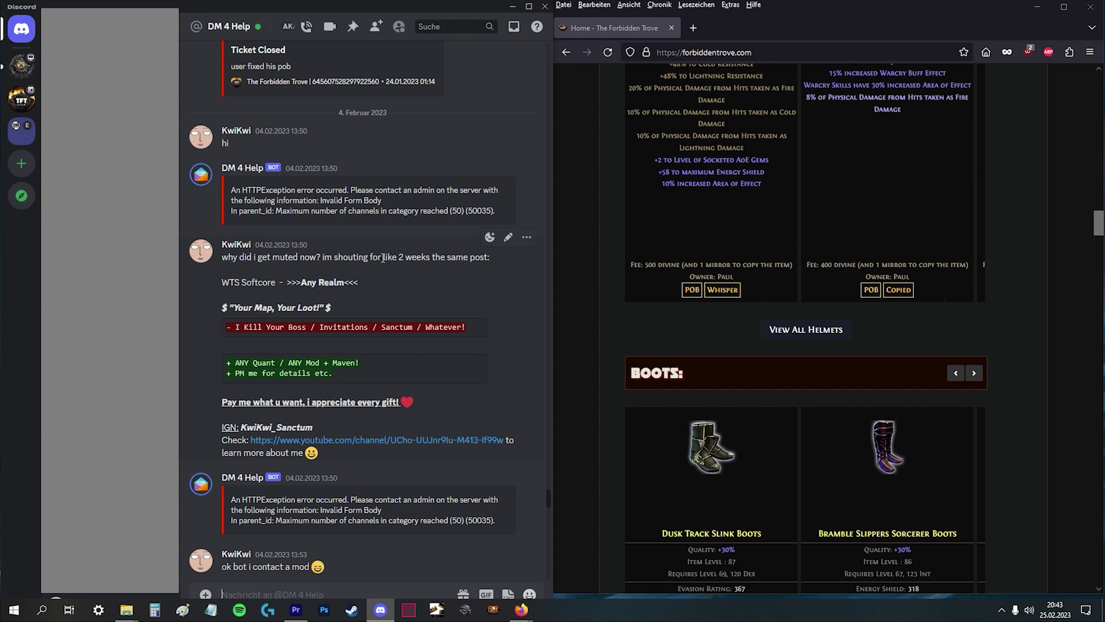
# Highlight the posting-for-weeks text, then switch to The Forbidden Kekw's tft-news-updates channel.
pyautogui.moveTo(383, 256); pyautogui.dragTo(417, 256)
pyautogui.scroll(-3, 332, 377)
pyautogui.scroll(-2, 332, 378)
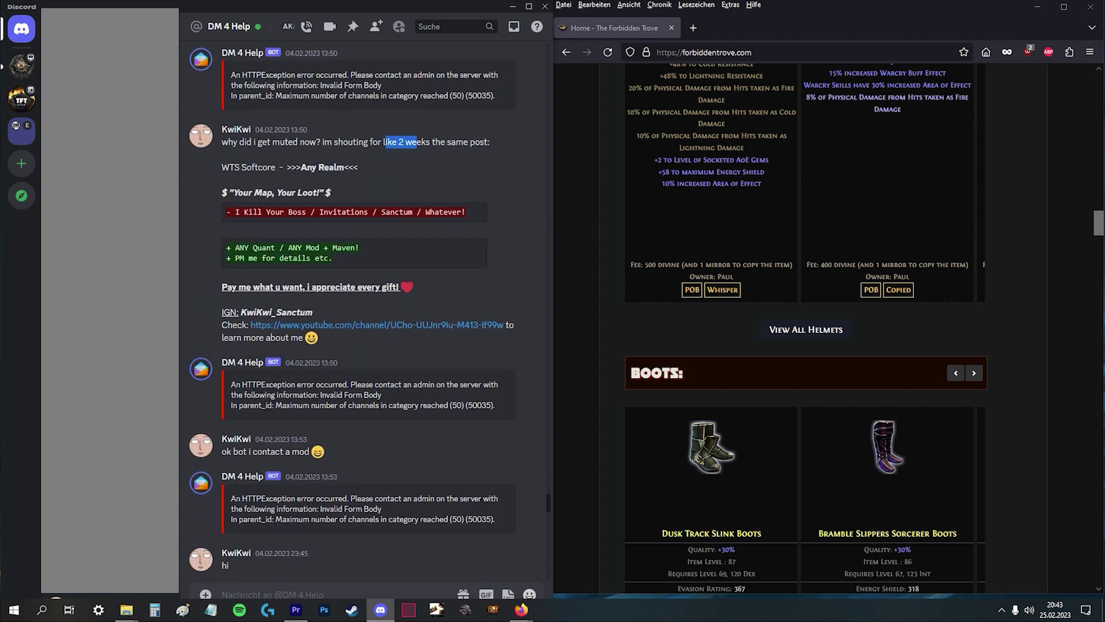
pyautogui.scroll(2, 425, 389)
pyautogui.scroll(3, 415, 373)
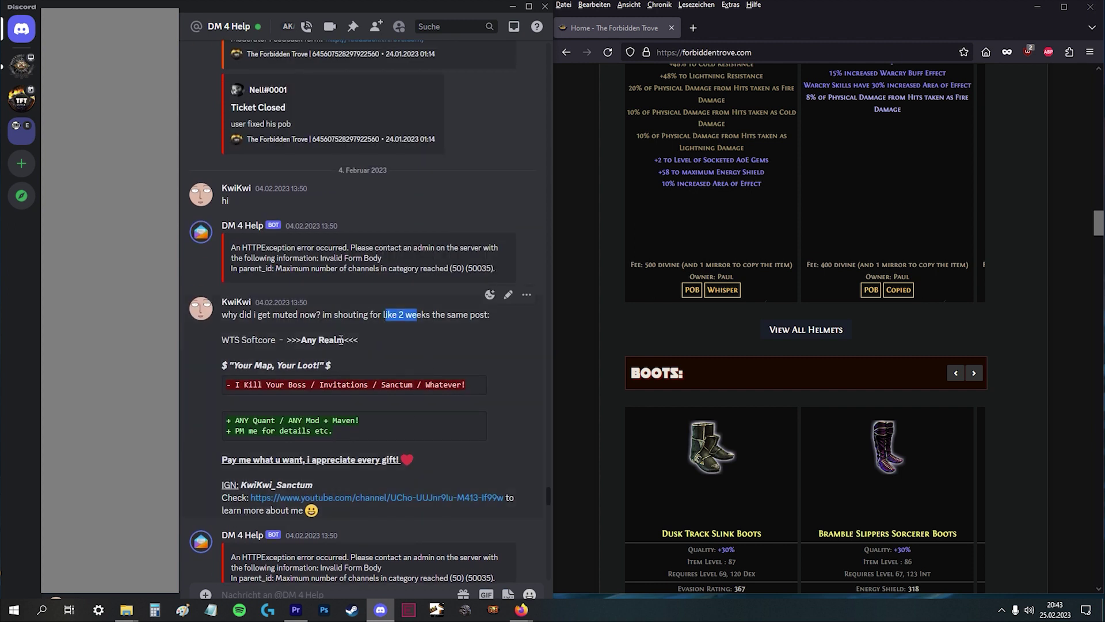
pyautogui.scroll(-2, 341, 338)
pyautogui.moveTo(347, 256); pyautogui.dragTo(369, 256)
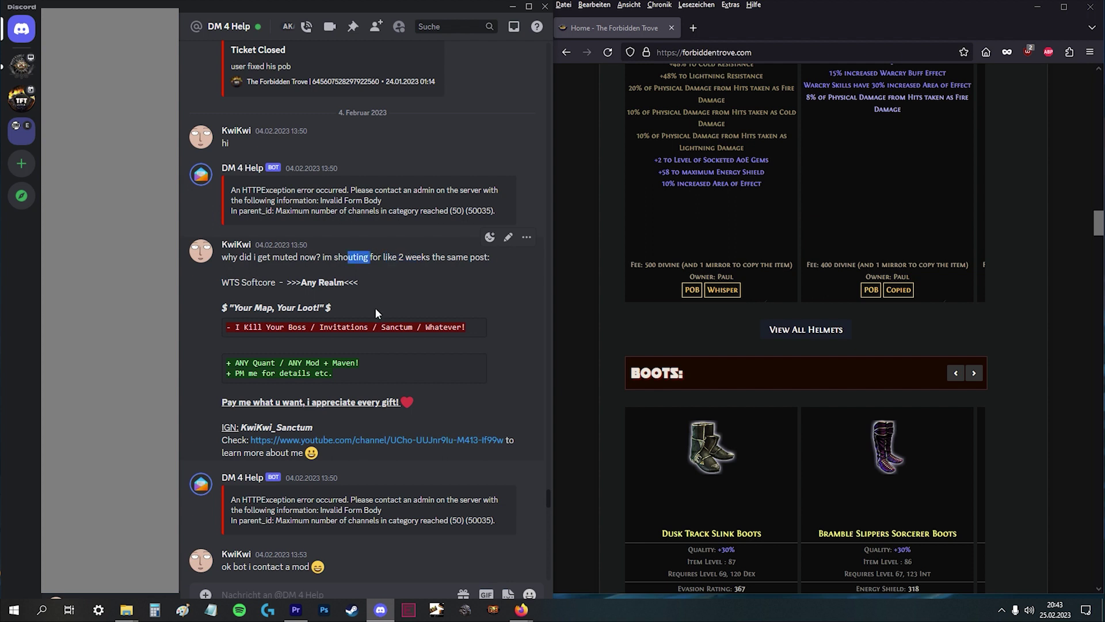
pyautogui.click(18, 100)
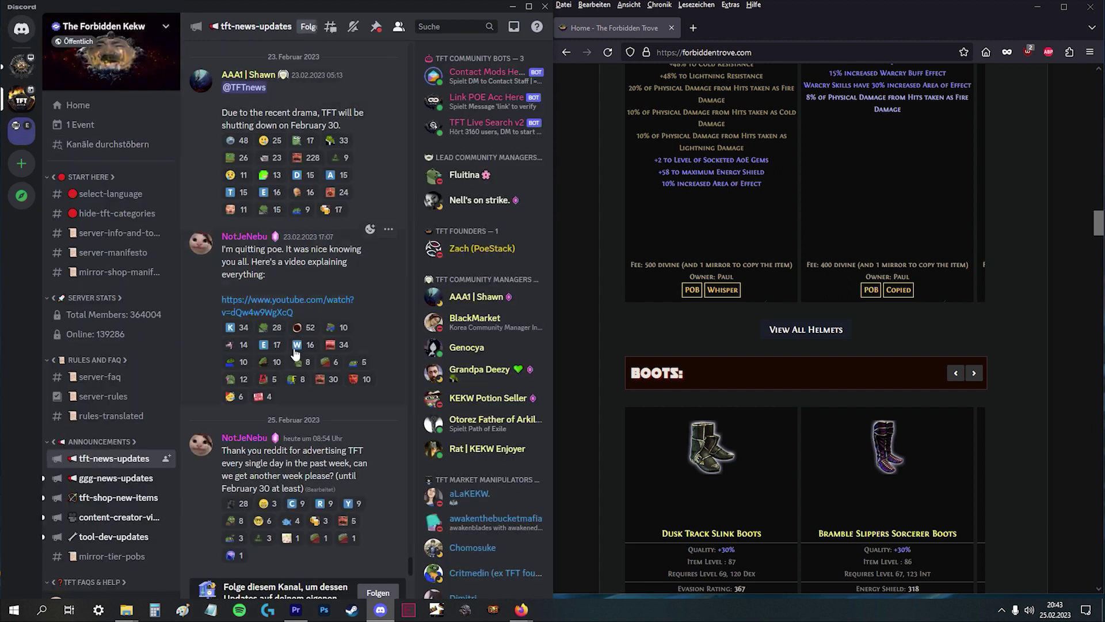